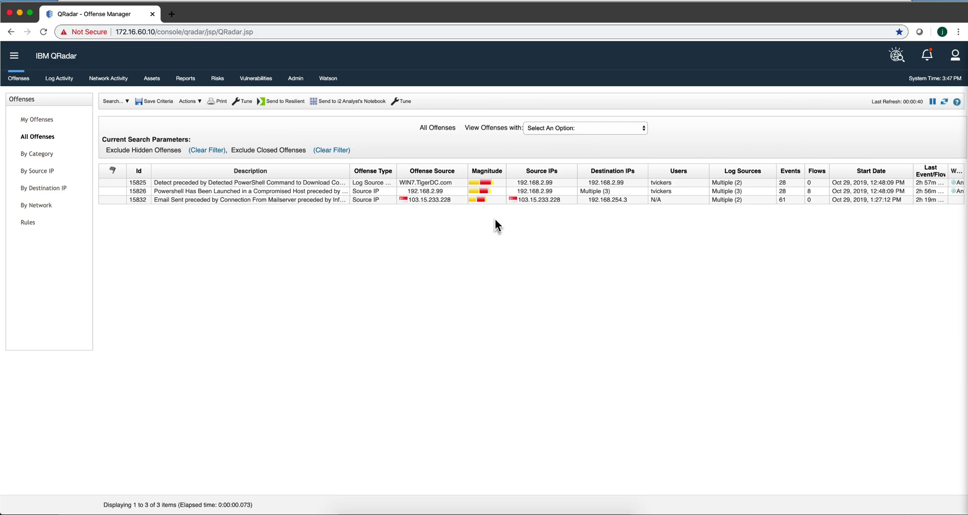
- Select offense 15832 in QRadar's All Offenses list
left_click(415, 198)
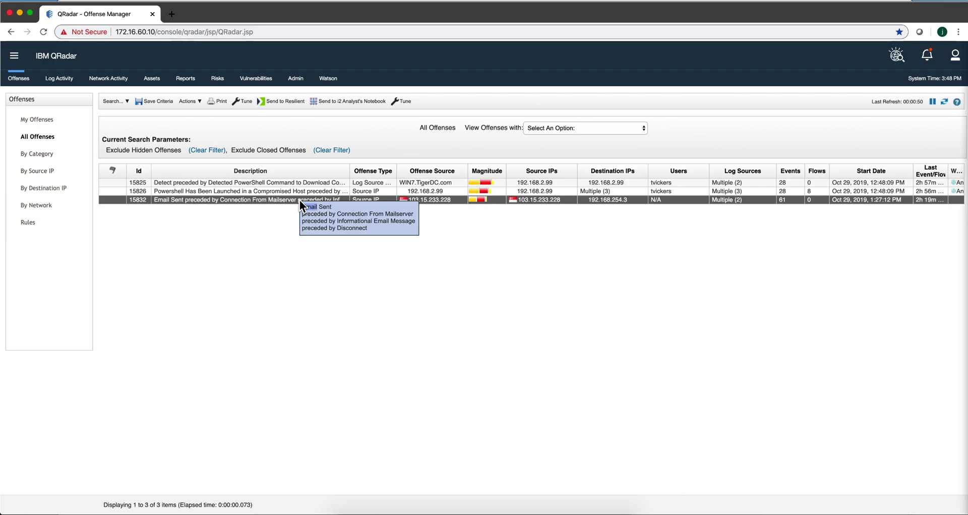
- Open offense 15832's Summary and scroll through its 61 events in the List of Events popup
double_click(280, 201)
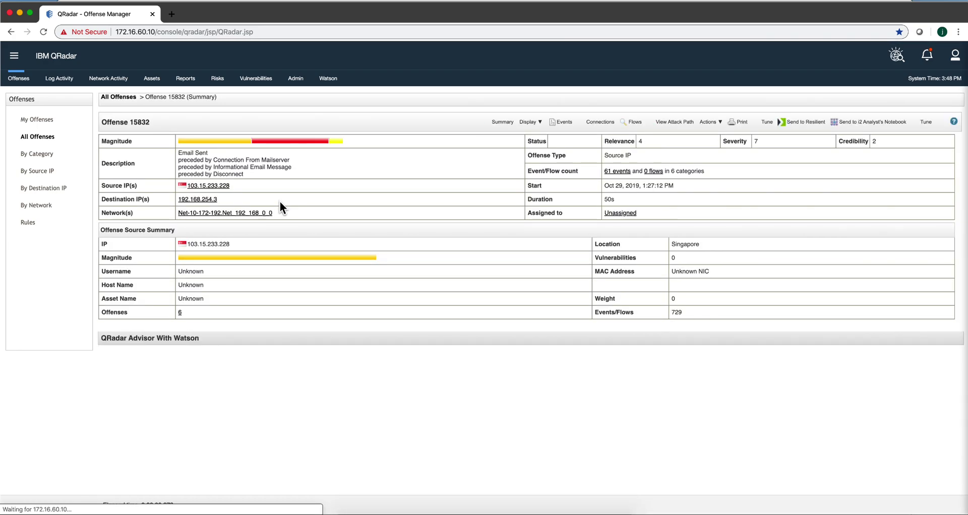
left_click(619, 171)
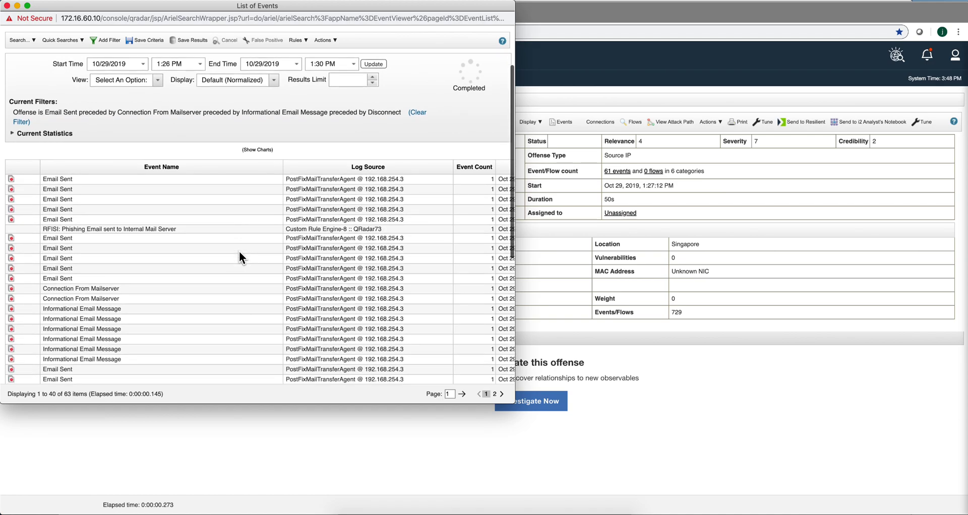
scroll(240, 256, "down", 10)
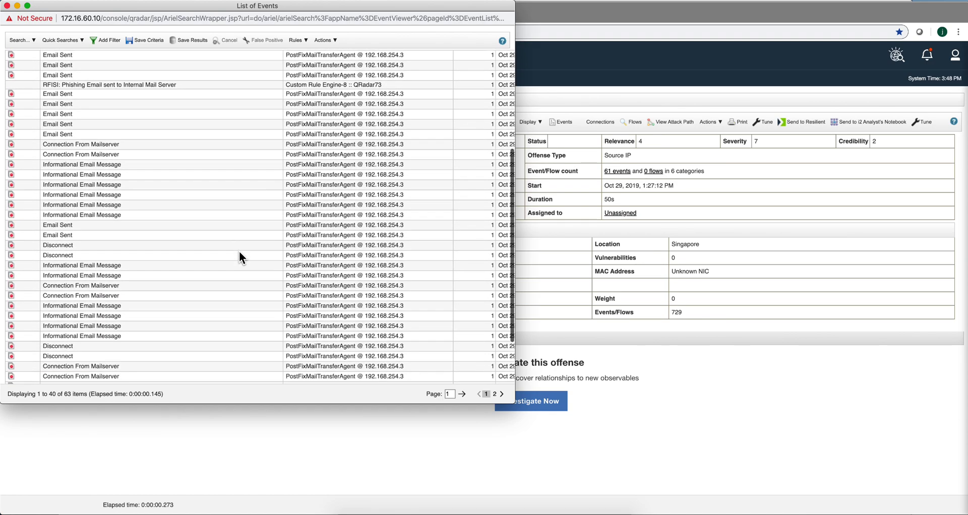
scroll(240, 252, "down", 1)
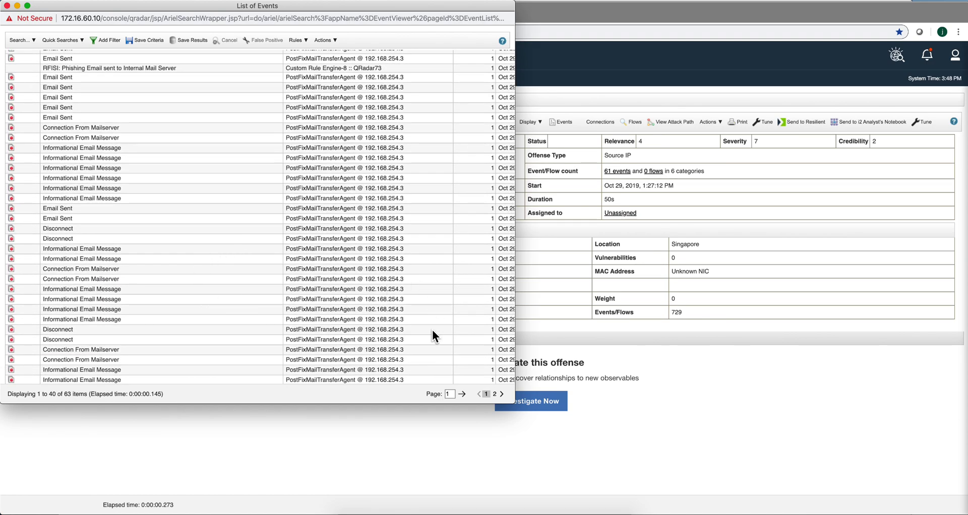
left_click(7, 6)
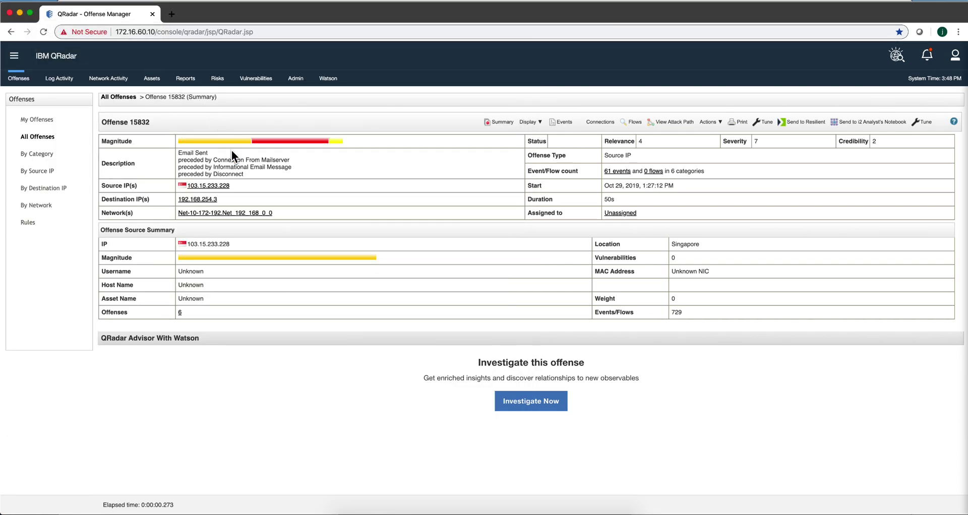
- Launch i2 Analyst's Notebook in the Windows VM and decline the GIS connector registration
left_click(454, 510)
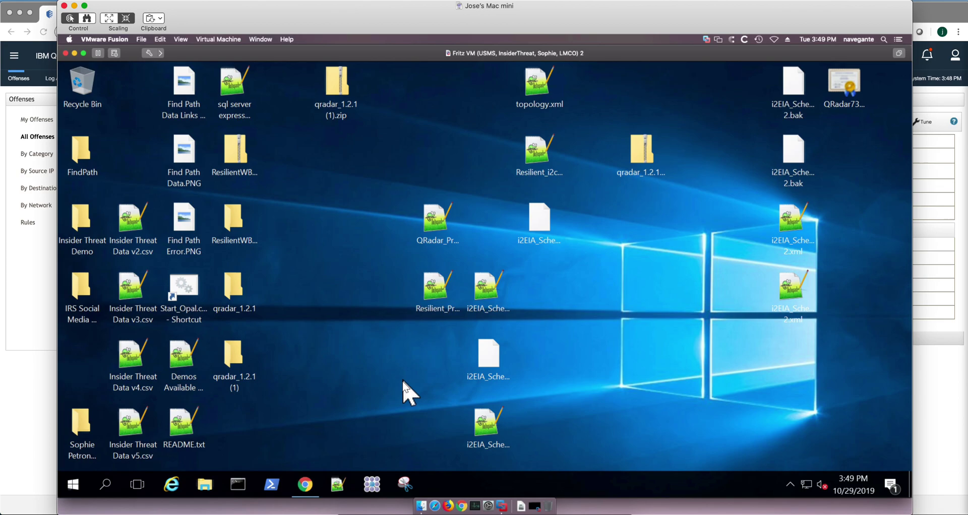
left_click(373, 485)
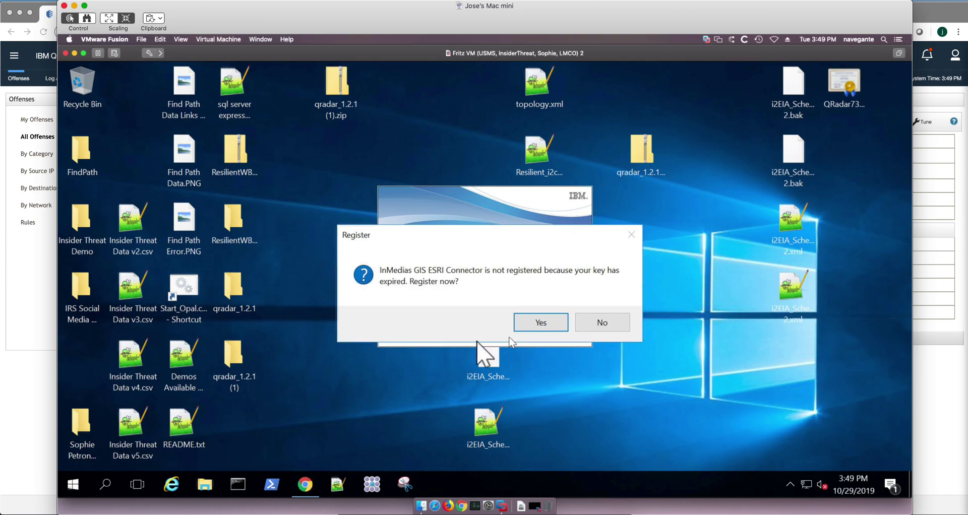
left_click(601, 324)
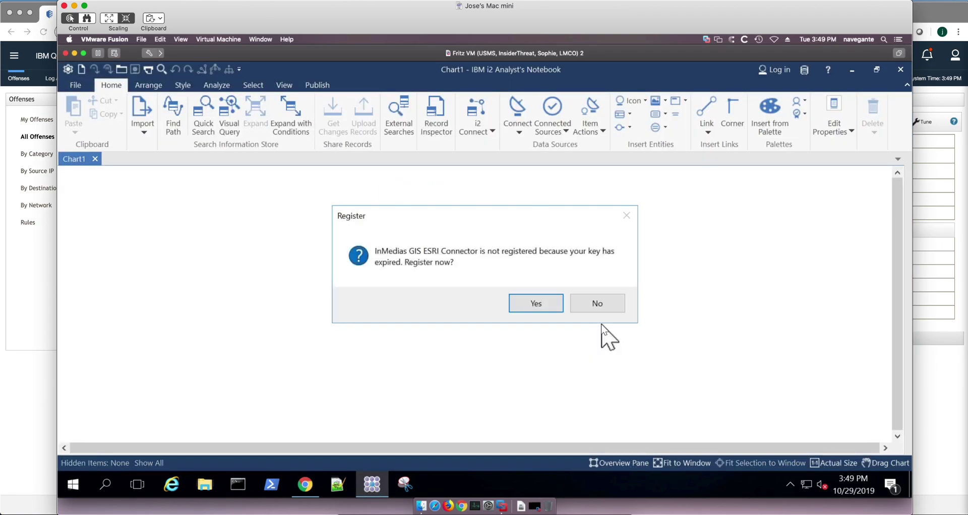
- Filter External Searches by 'qrad' and run the QRadar query Get My Open Offenses
left_click(596, 308)
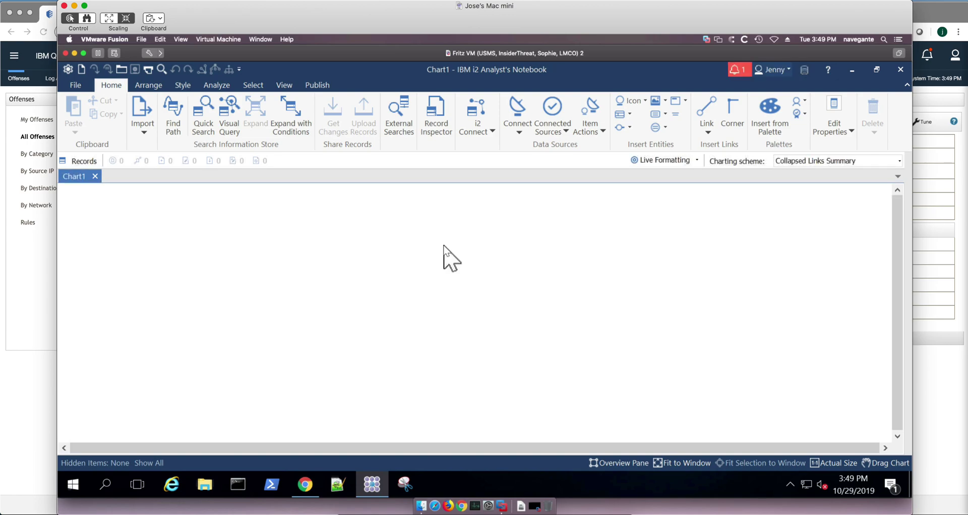
left_click(399, 128)
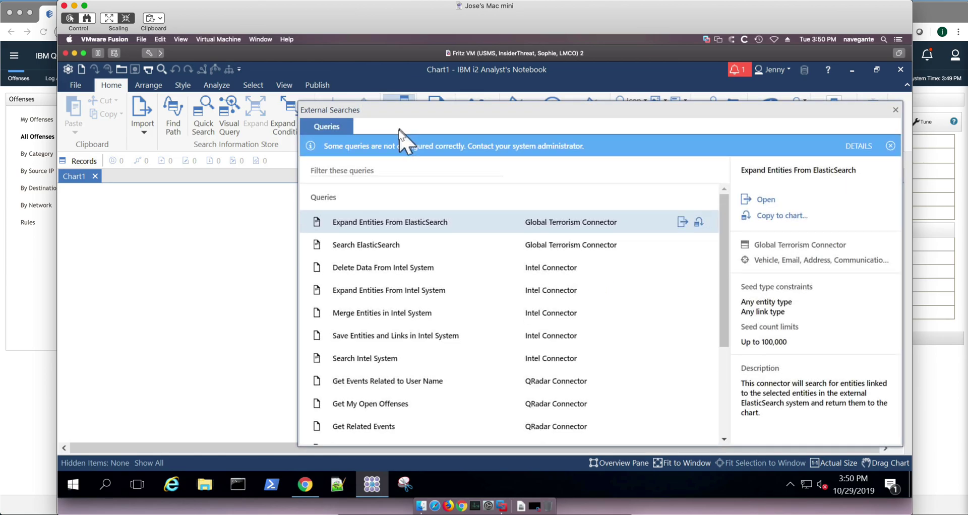
left_click(347, 165)
type("qrad")
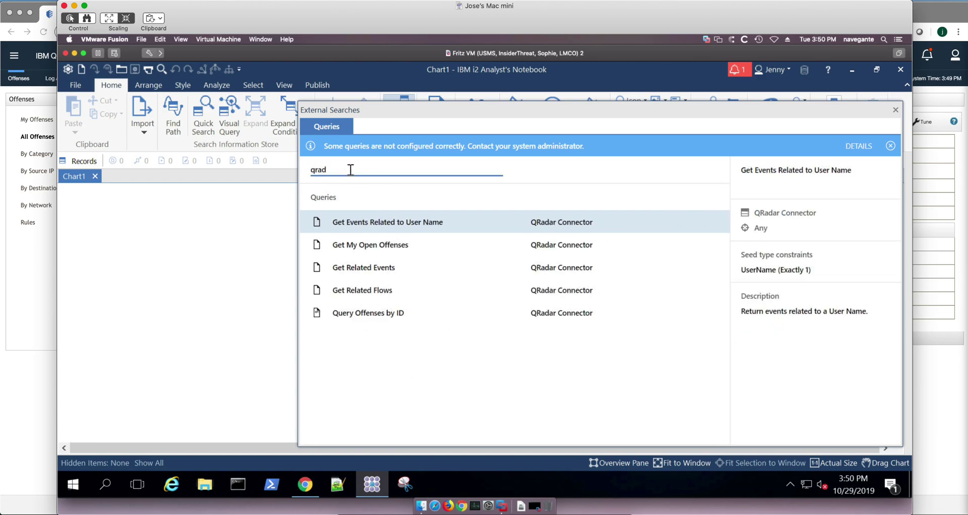
double_click(387, 247)
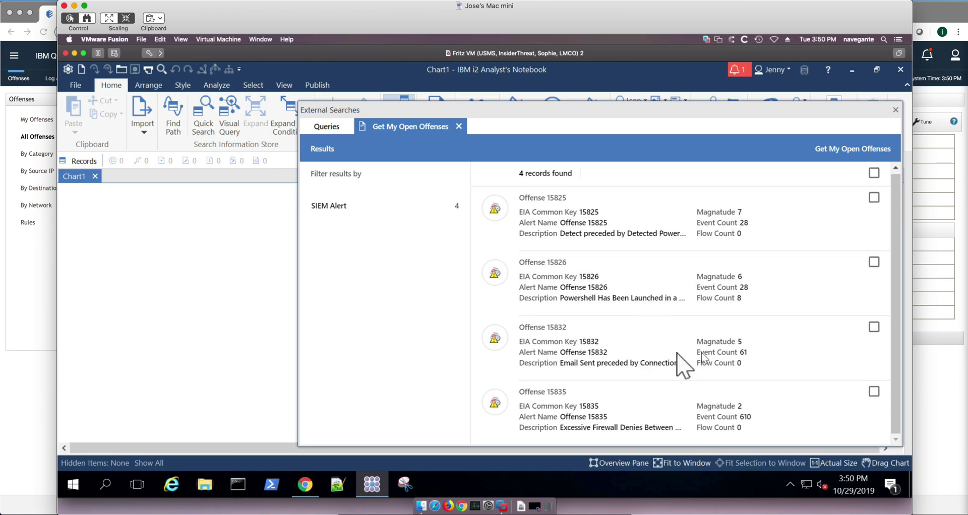
- Copy Offense 15832 into Chart1 (Current Chart) and fit the chart to the window
left_click(874, 328)
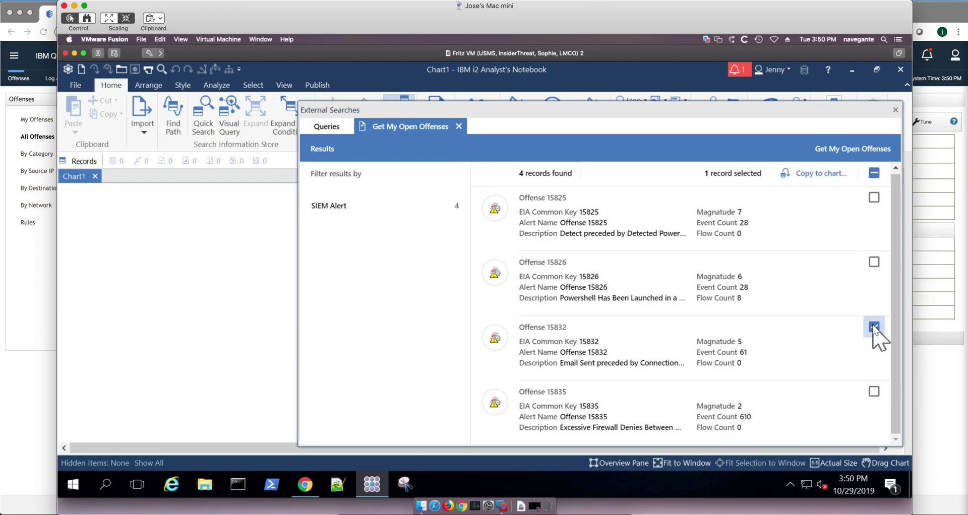
left_click(816, 176)
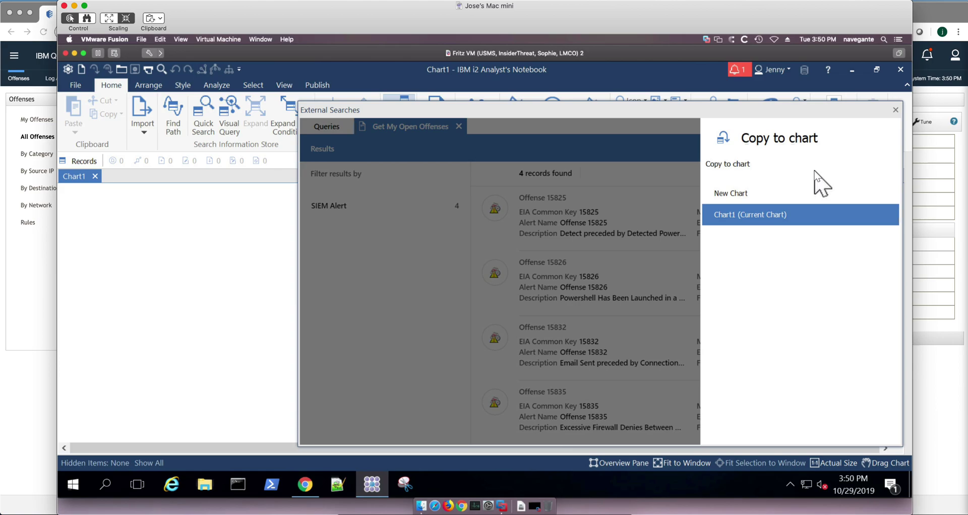
left_click(791, 218)
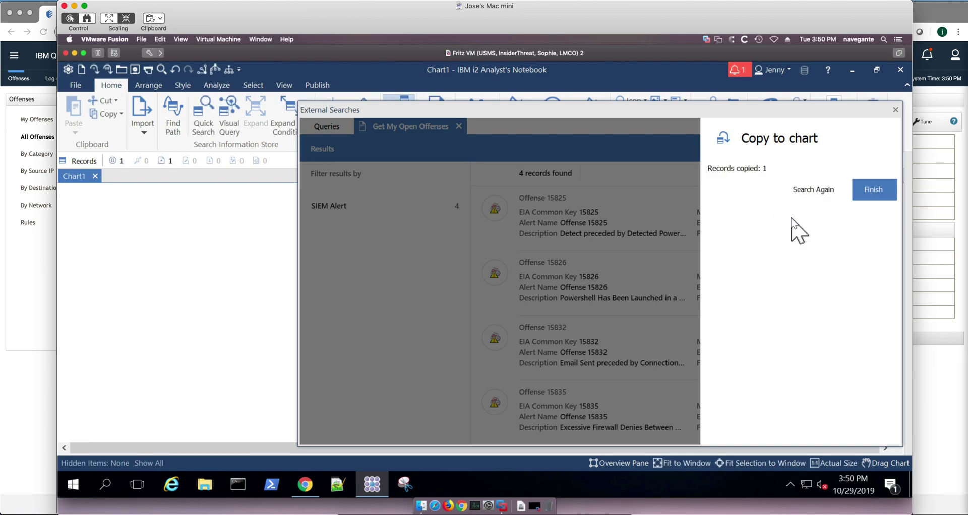
left_click(872, 190)
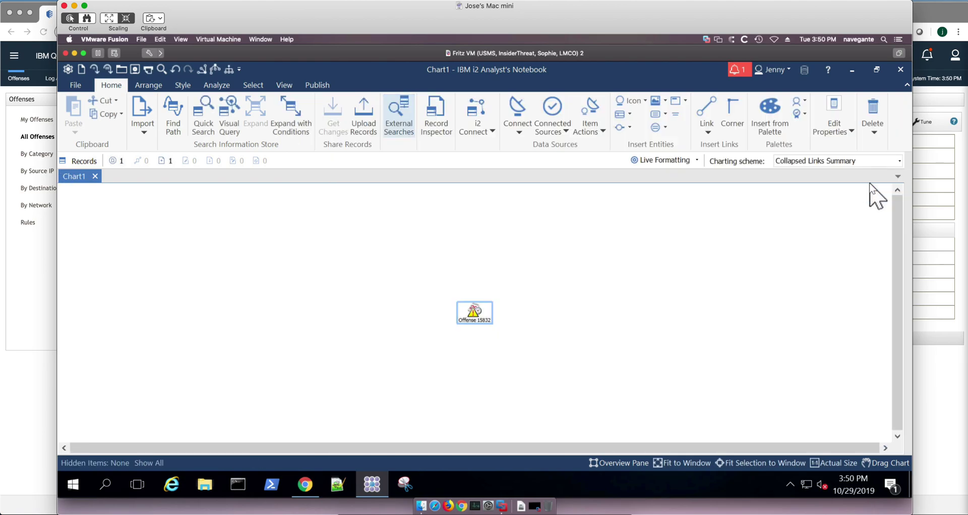
left_click(675, 463)
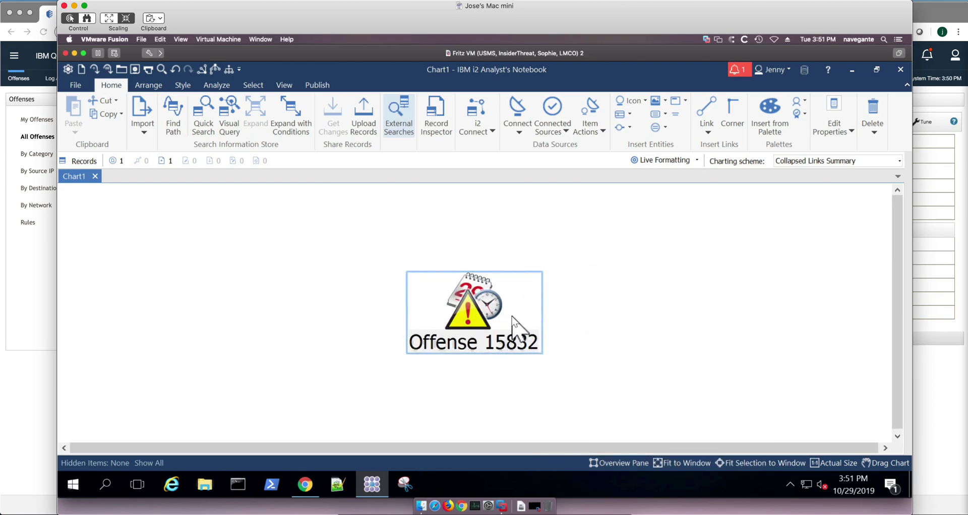
mouse_move(520, 335)
- Copy the Get Related Events results for Offense 15832 into Chart1, adding 35 records
left_click(397, 117)
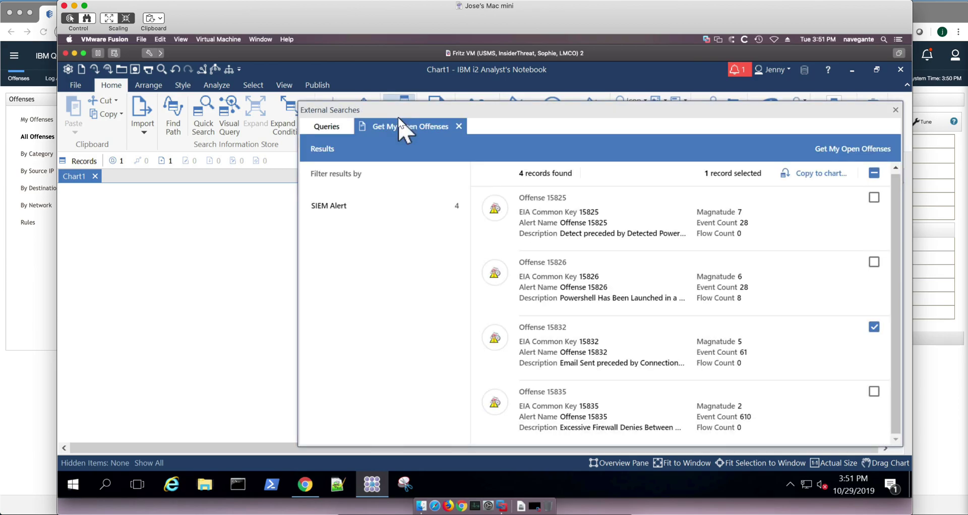
left_click(323, 132)
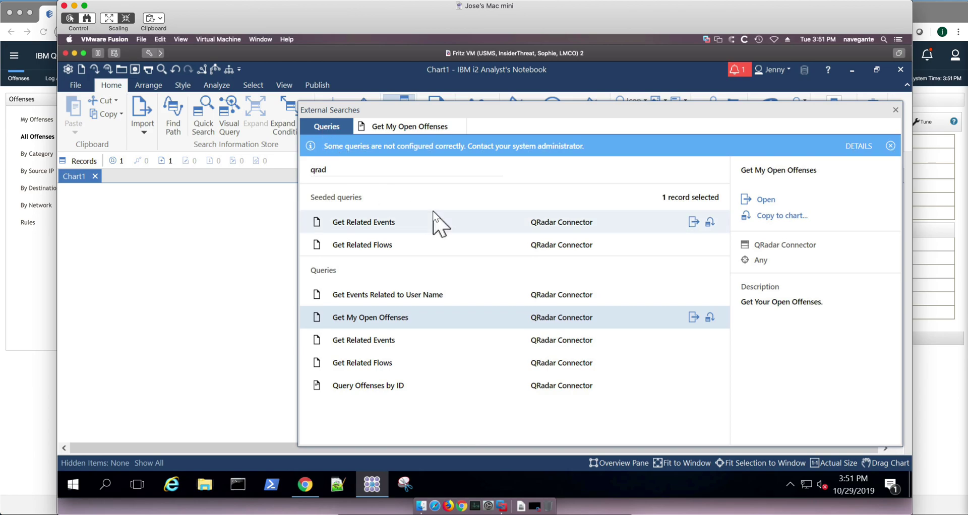
left_click(709, 222)
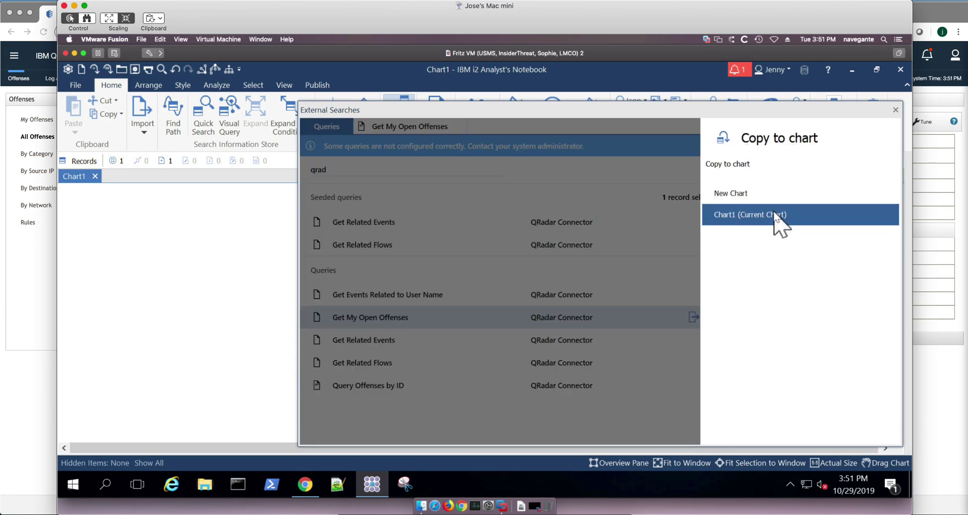
left_click(778, 215)
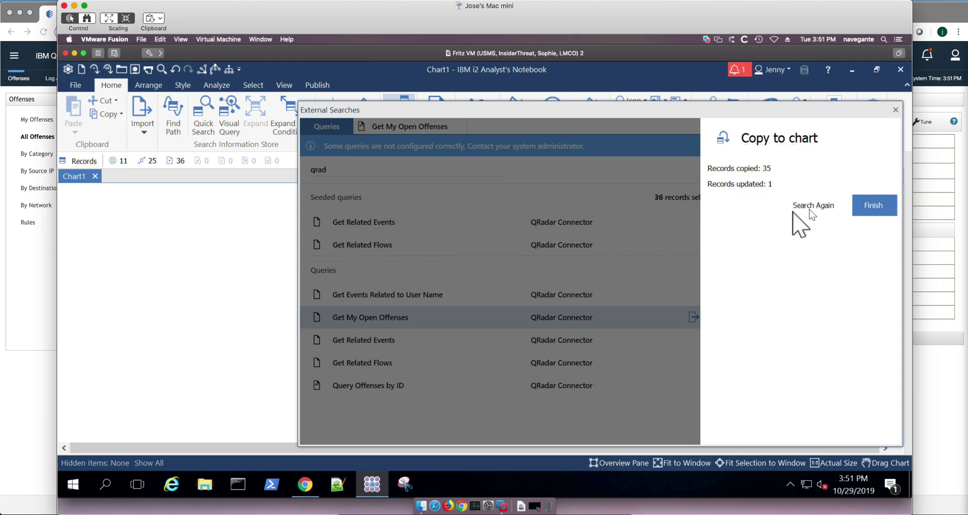
left_click(889, 211)
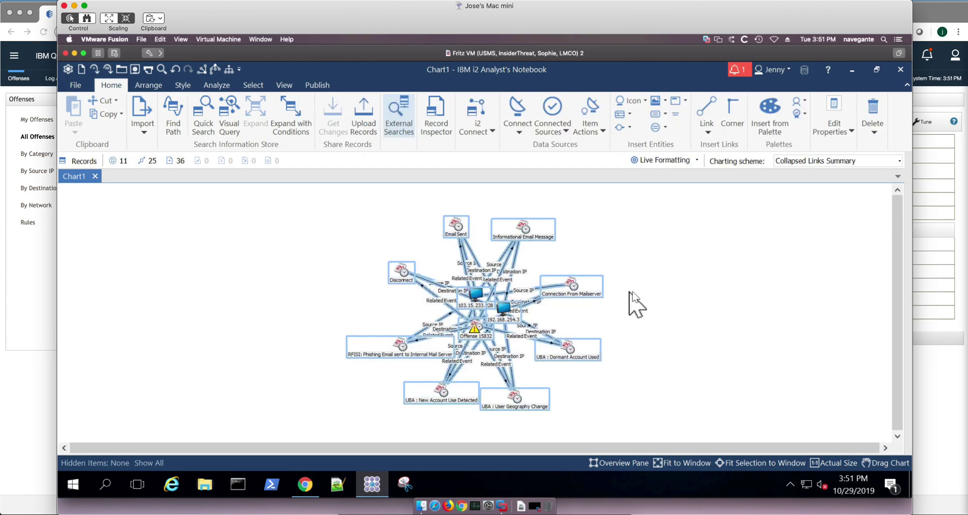
- Drag 103.15.233.228 to the chart's upper left and 192.168.254.3 to its upper right
left_click(662, 292)
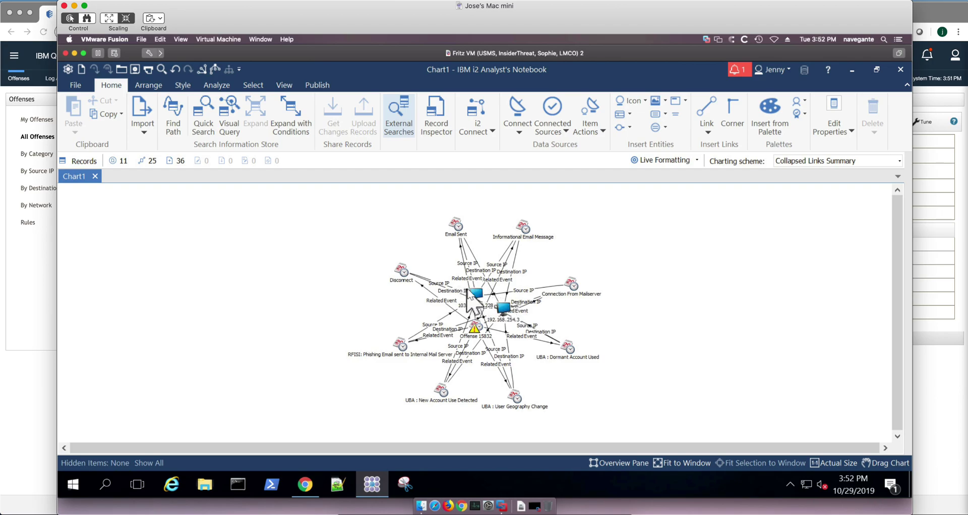
left_click_drag(478, 295, 387, 211)
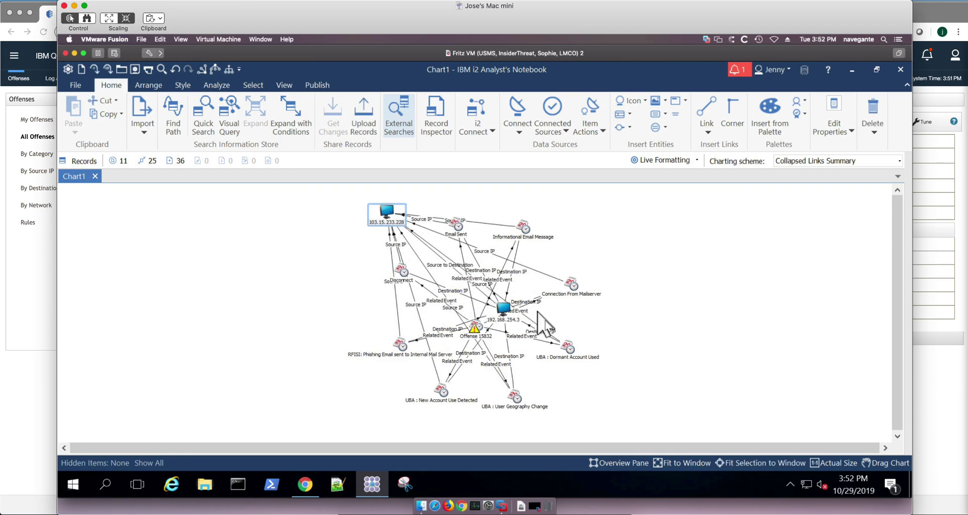
left_click_drag(503, 309, 612, 214)
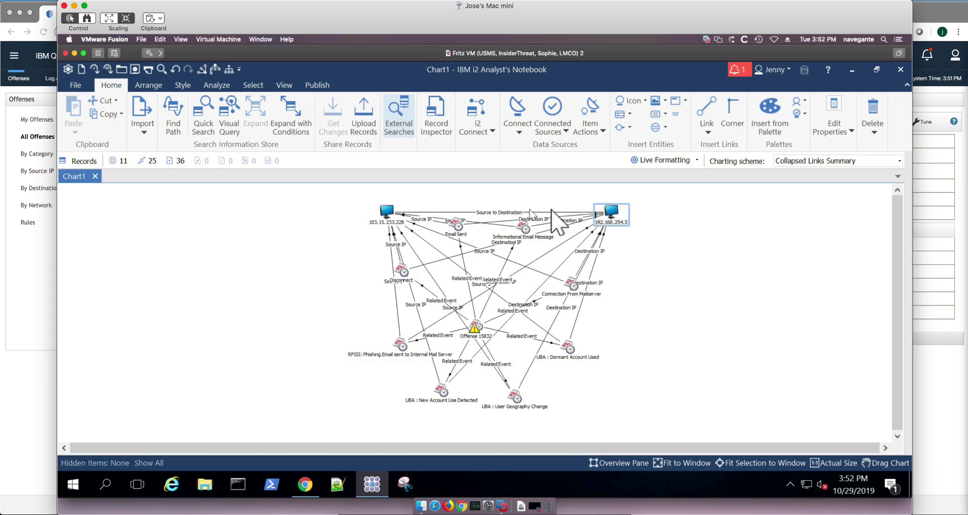
- Give 192.168.254.3 and then 103.15.233.228 a red frame using the Style tab
left_click(183, 88)
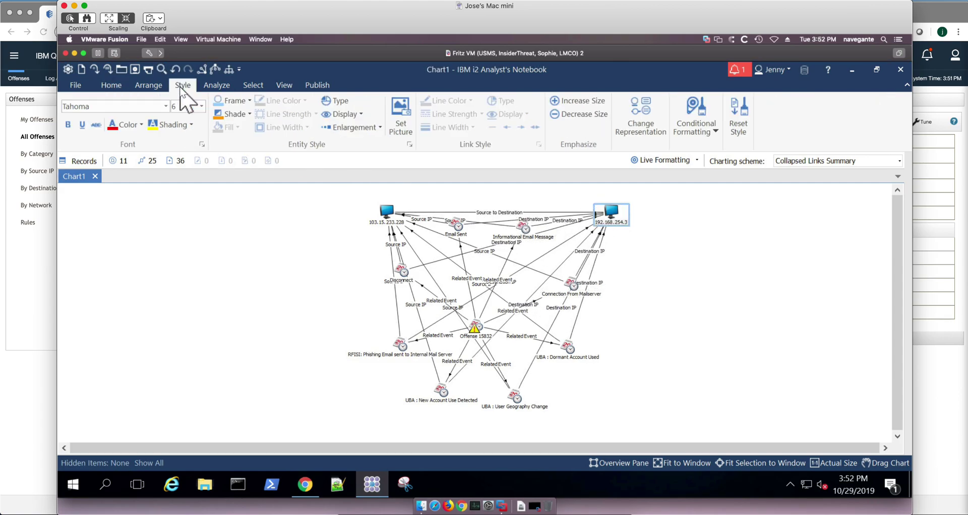
left_click(243, 103)
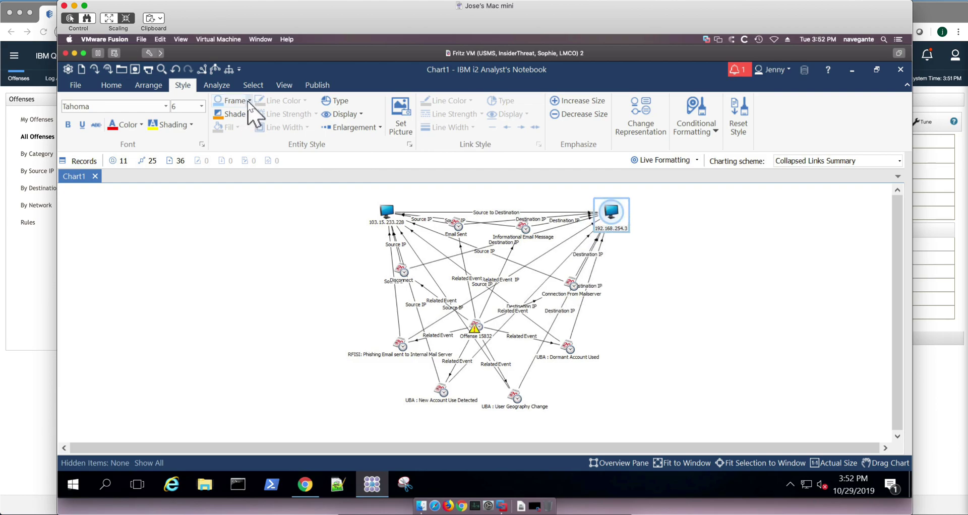
left_click(249, 101)
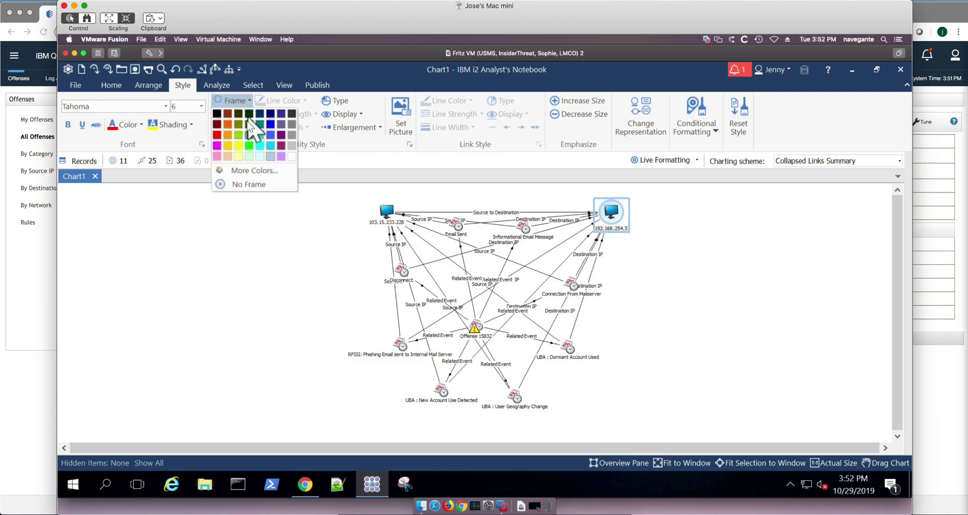
left_click(215, 135)
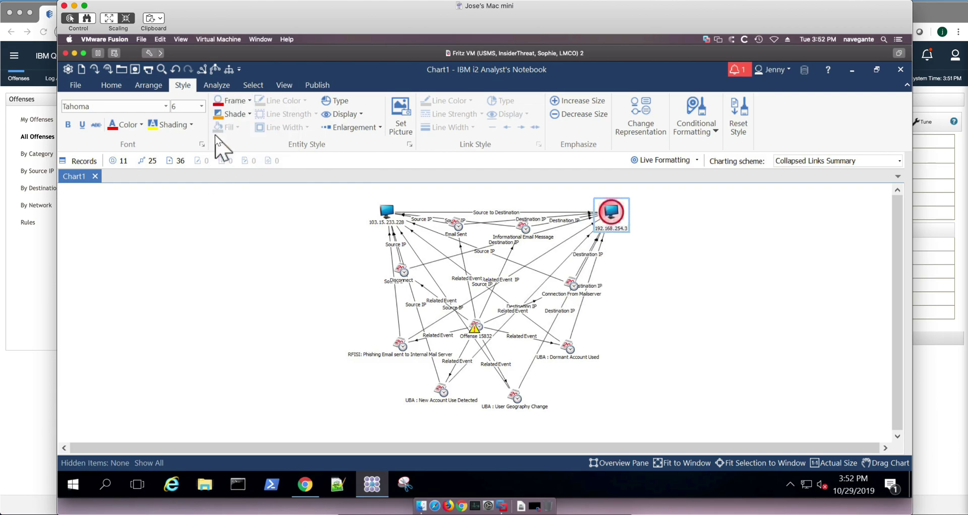
left_click(388, 211)
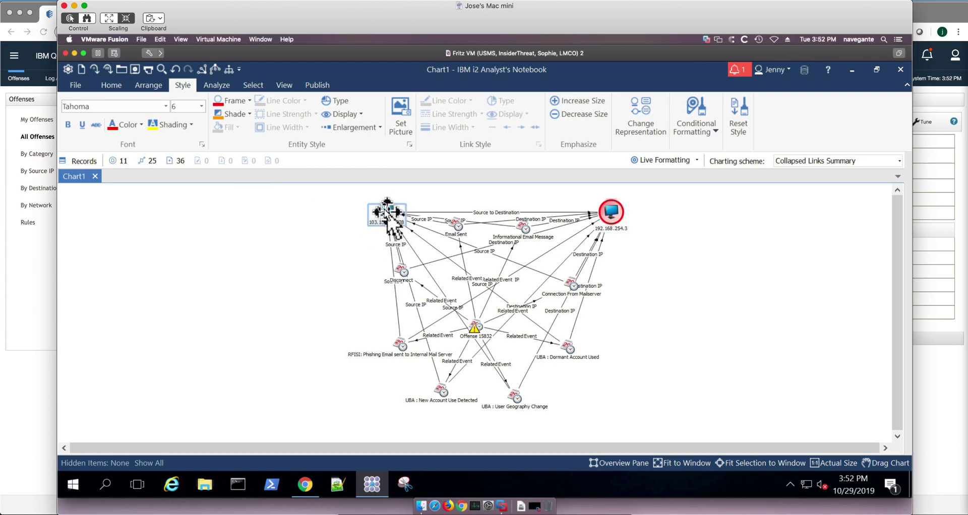
left_click(249, 101)
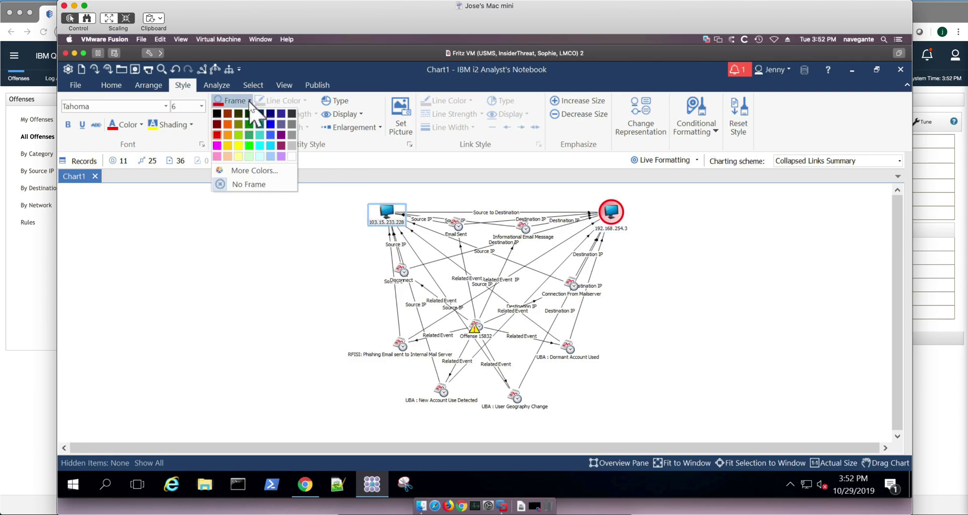
left_click(217, 135)
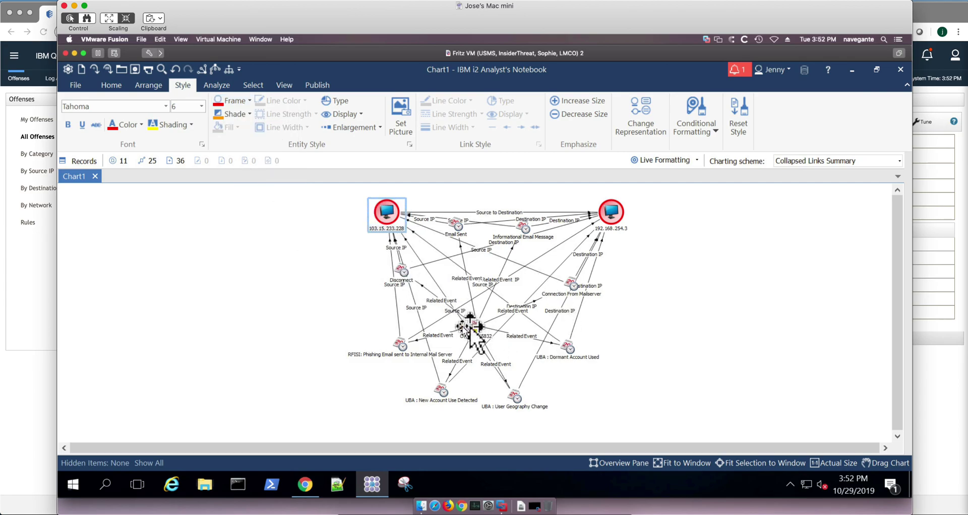
- Drag Offense 15832 from the chart centre to the lower-left area of the canvas
left_click_drag(470, 328, 227, 355)
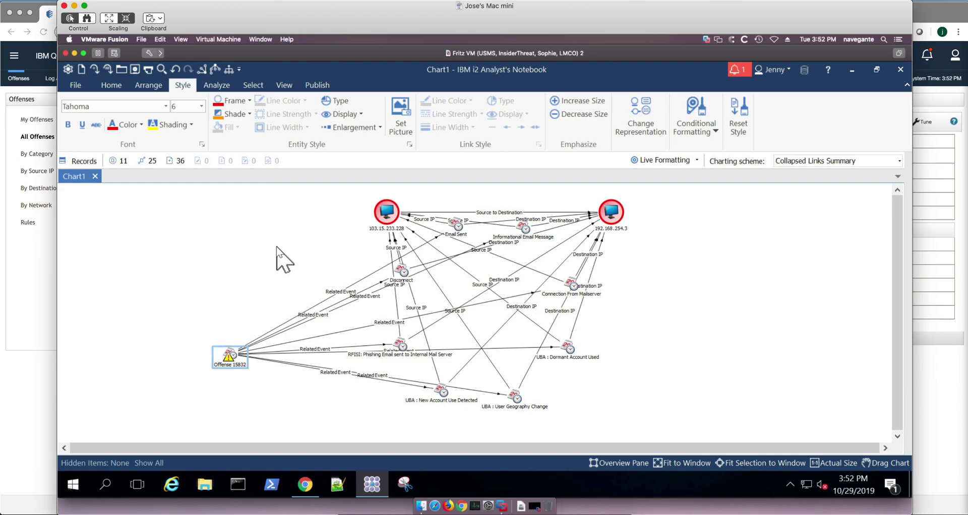
- Select all chart items with Ctrl+A and copy them into a new timeline chart, Chart2
left_click(246, 247)
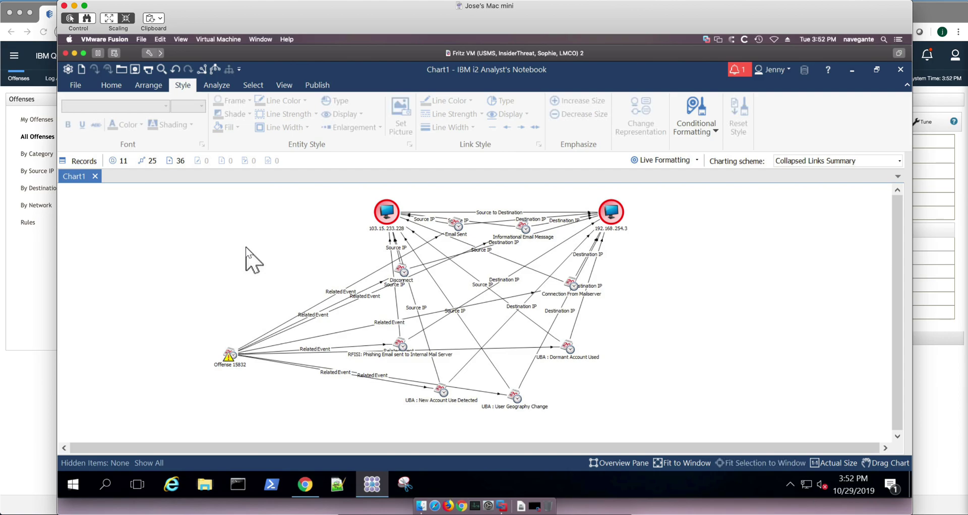
key("ctrl+a")
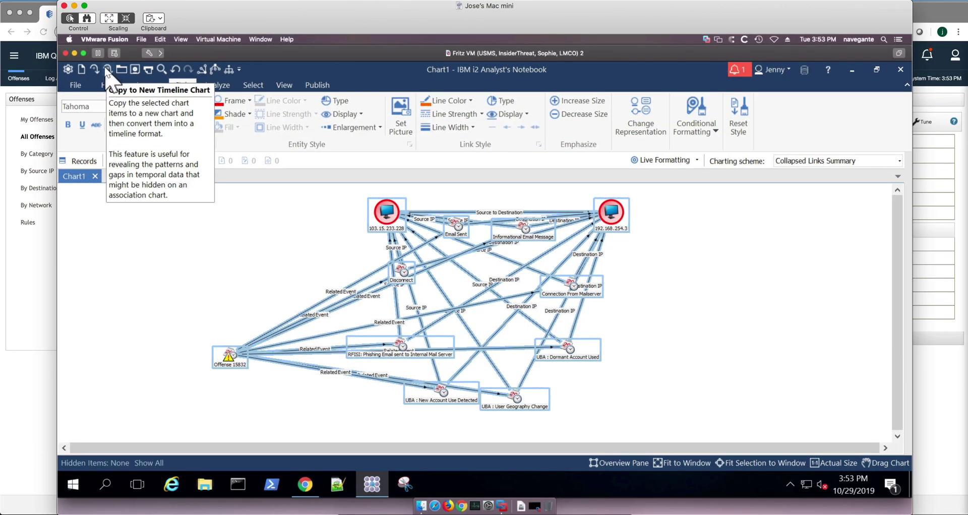
left_click(107, 70)
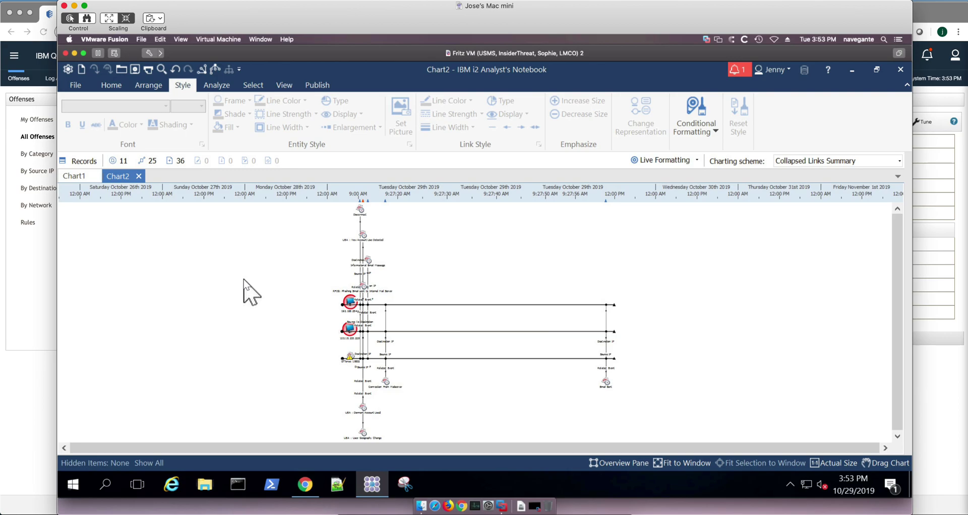
- Select all Chart2 items and apply the Ordered timeline layout so events are equally spaced
key("ctrl+a")
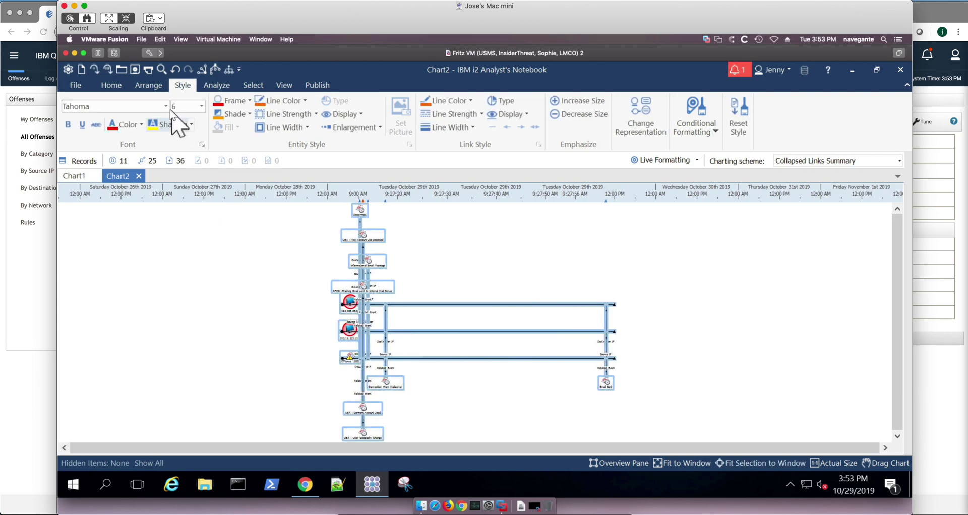
left_click(150, 86)
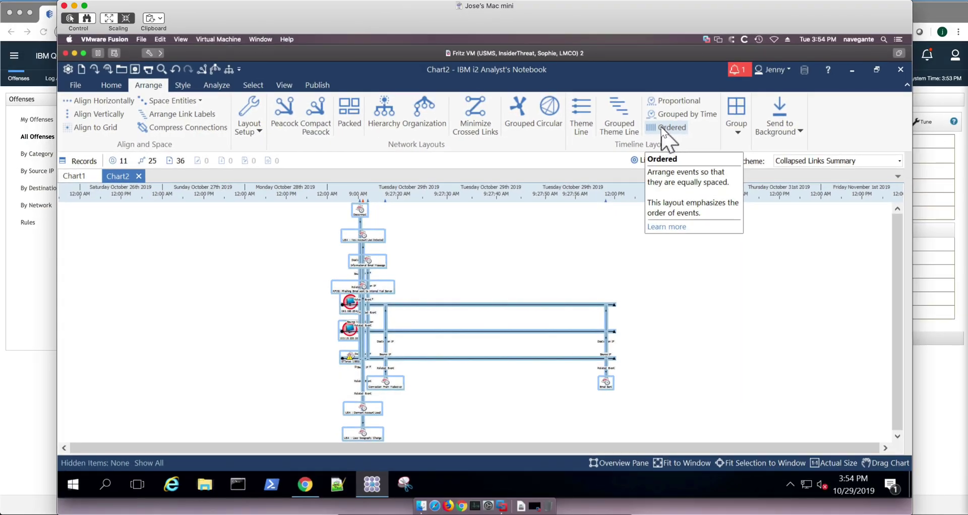
left_click(662, 130)
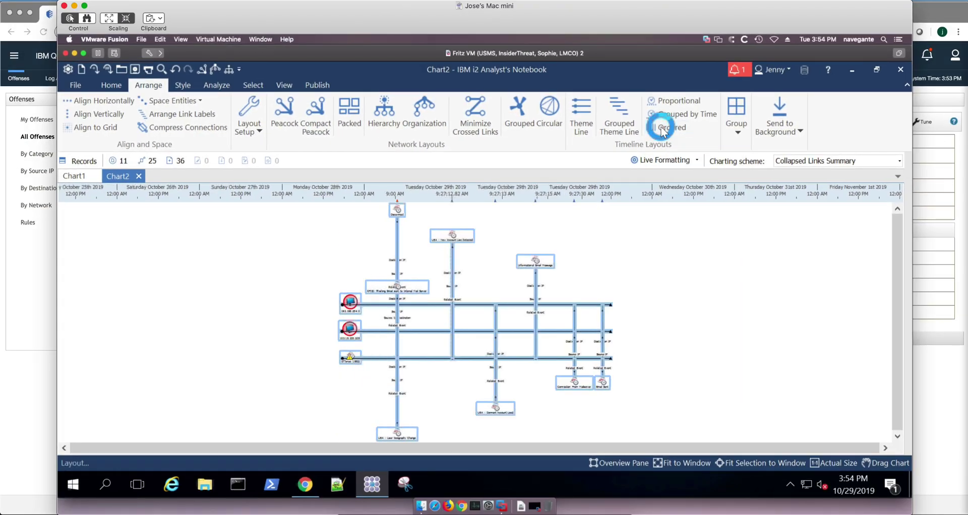
left_click(606, 233)
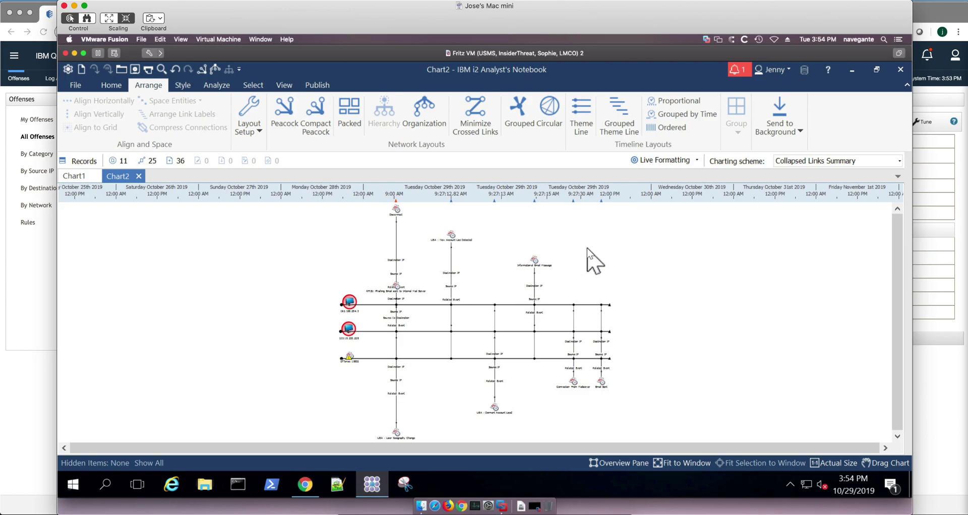
scroll(685, 339, "up", 3)
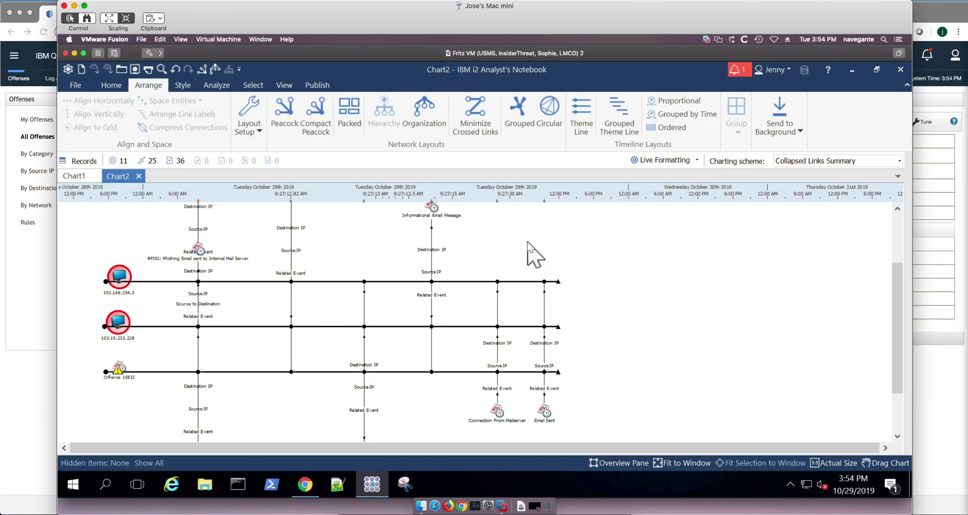
key("ctrl+a")
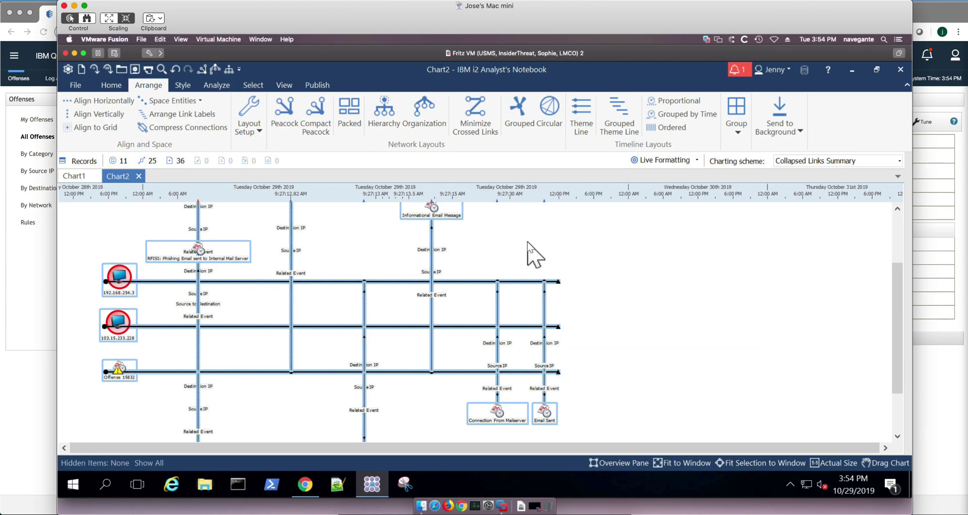
- Open External Searches from the Home tab and filter the queries by 'resil' for Resilient Connector
left_click(108, 82)
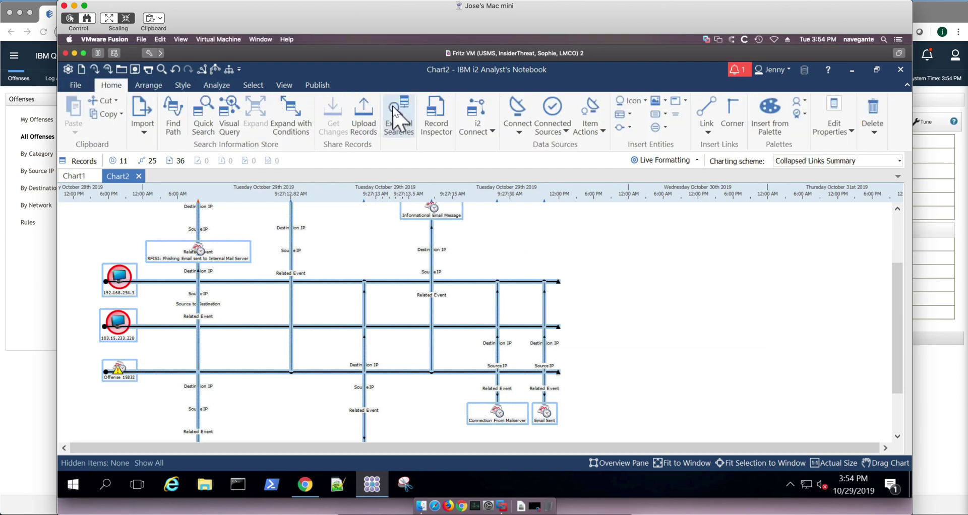
left_click(398, 124)
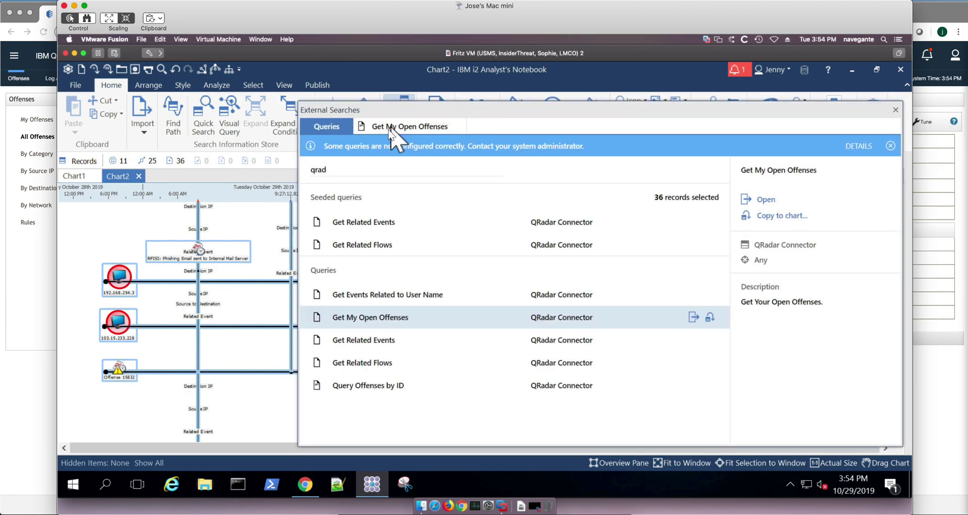
left_click_drag(338, 171, 280, 169)
type("res")
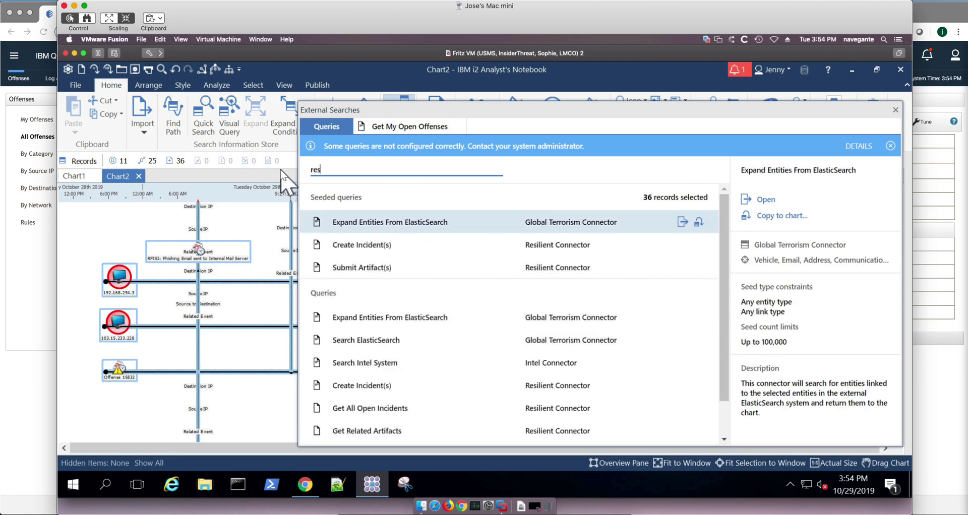
type("i")
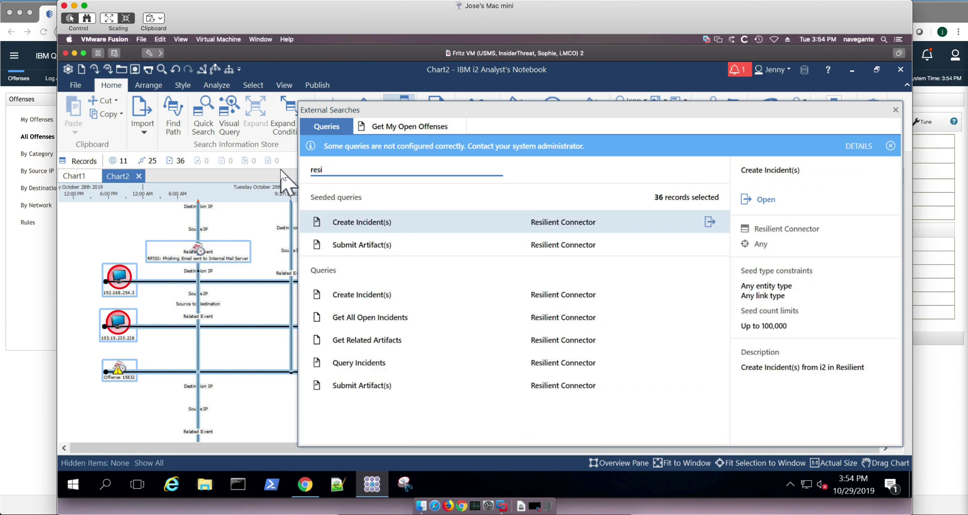
type("l")
- Run the Create Incident(s) query as a Medium-severity Phishing incident described 'Smells Phishy', with artifacts
left_click(709, 223)
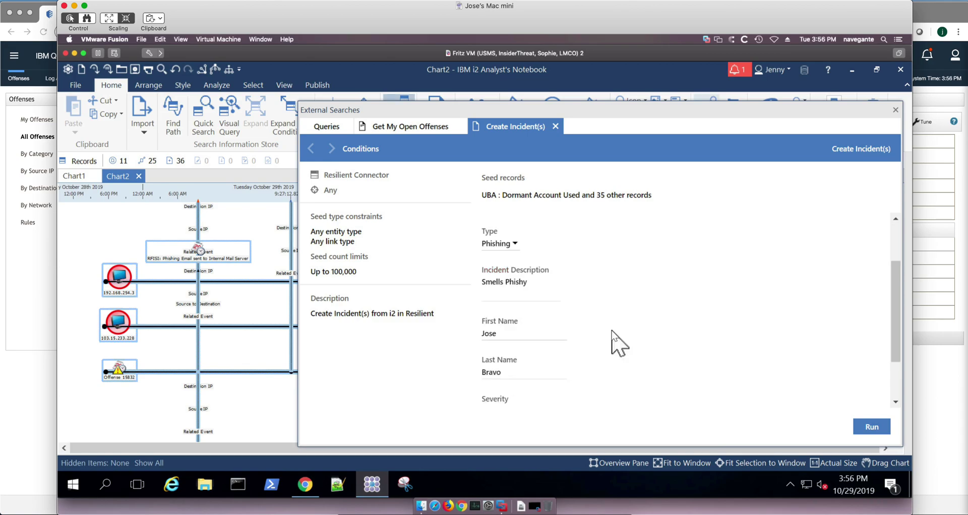
scroll(641, 292, "down", 3)
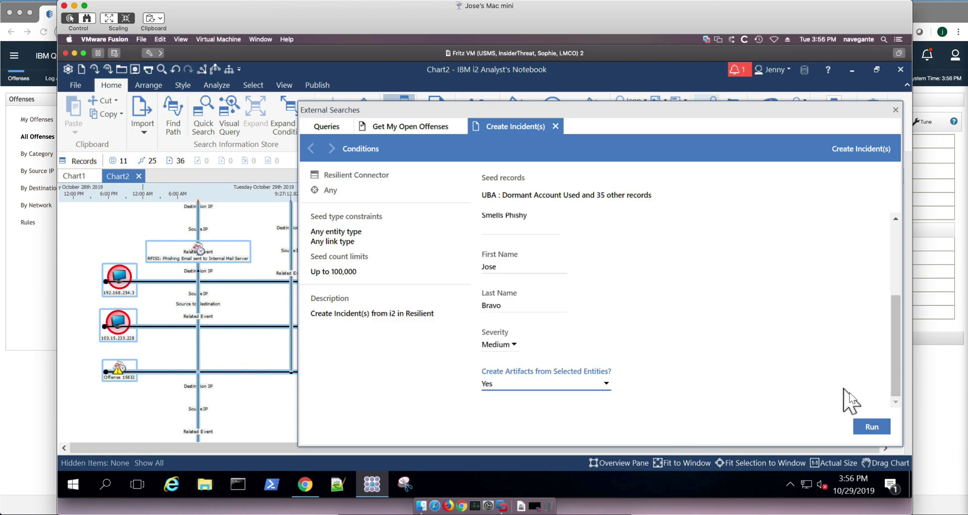
left_click(866, 426)
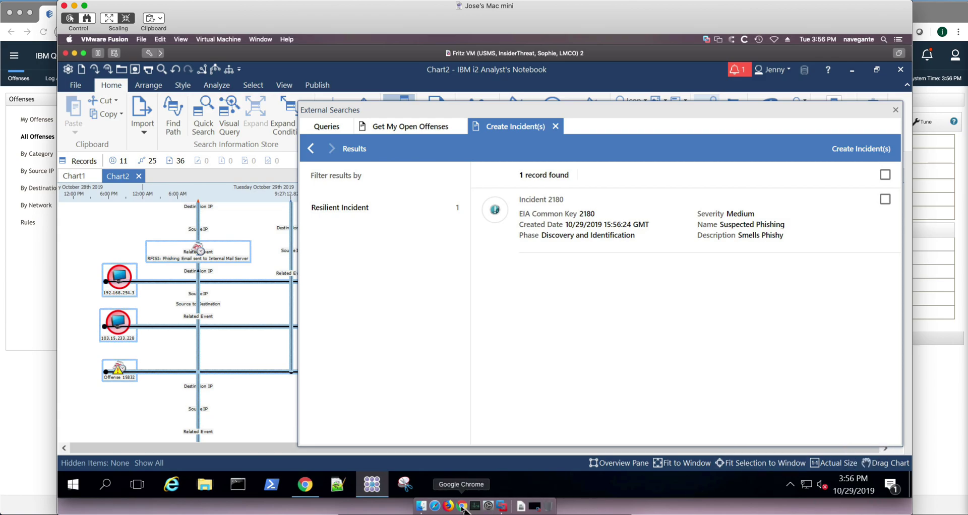
- In Chrome, show Resilient's Incidents list with 2180 'Suspected Phishing' at the top
left_click(309, 488)
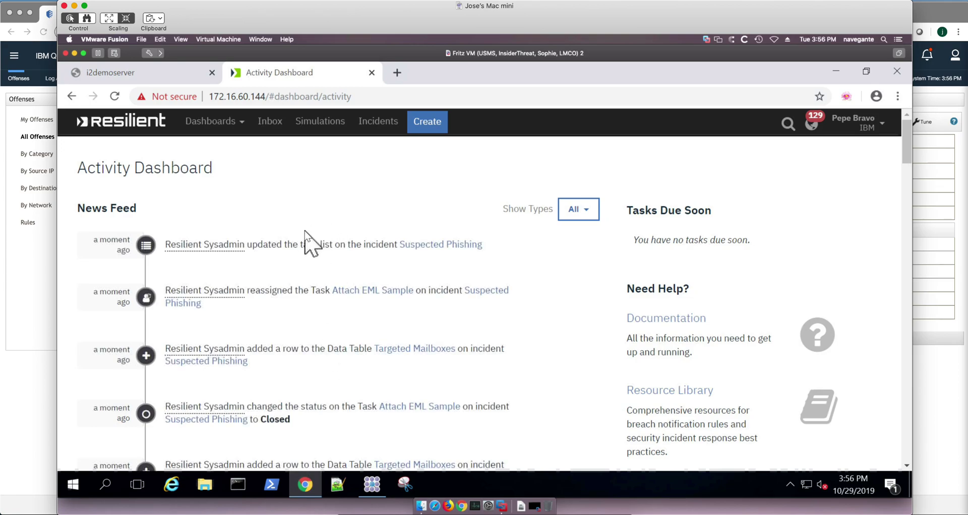
mouse_move(211, 249)
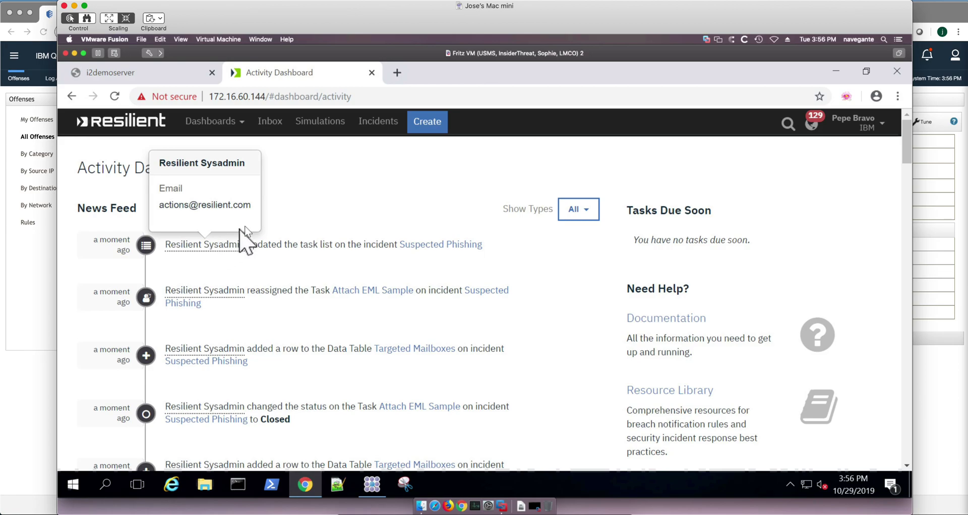
left_click(383, 129)
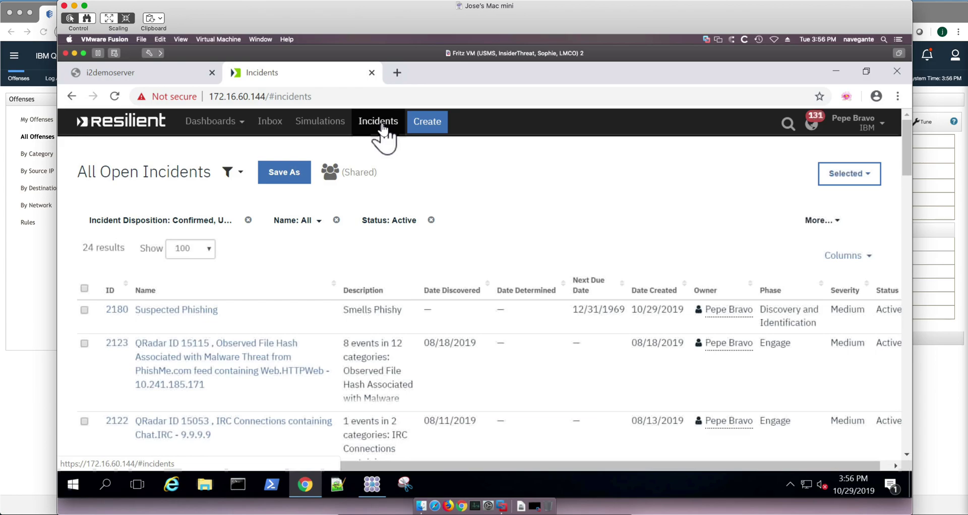
scroll(247, 322, "down", 1)
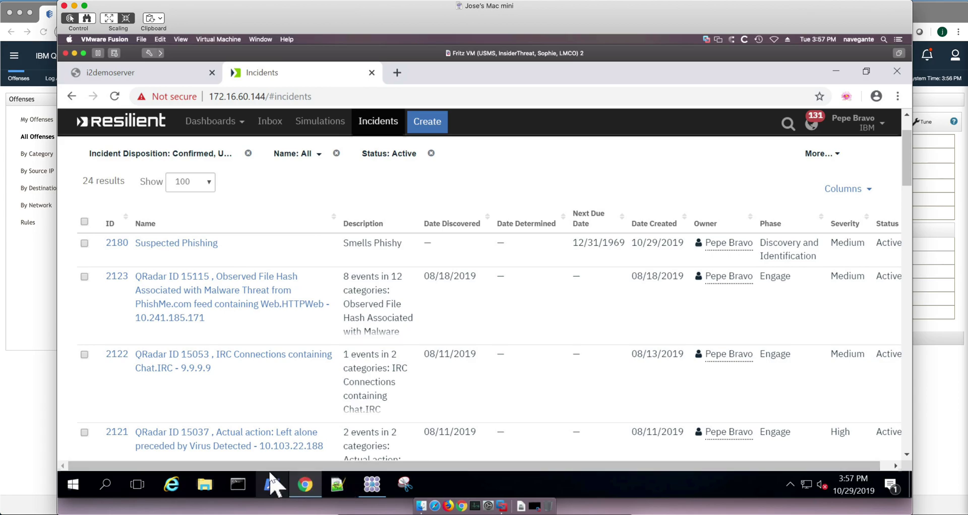
- Return to Analyst's Notebook and close the External Searches window to reveal the Chart2 timeline
left_click(372, 485)
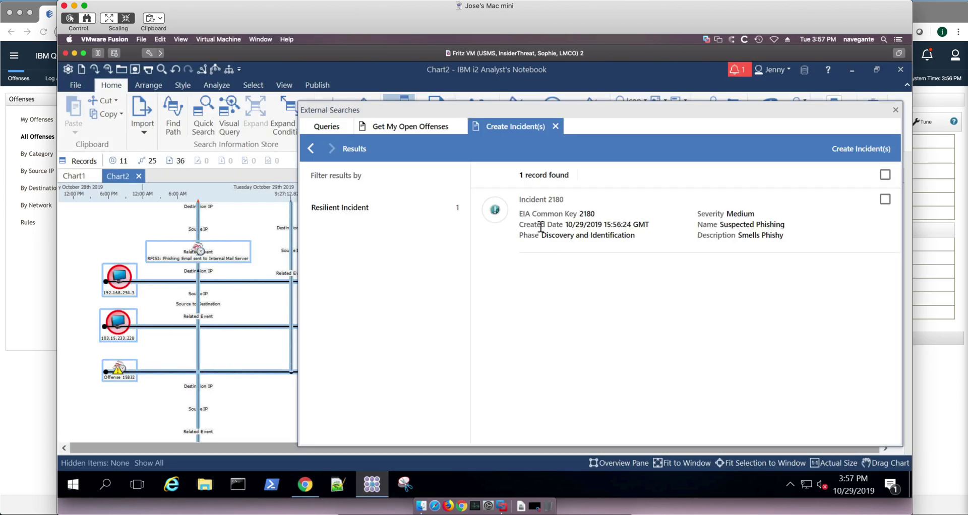
left_click(893, 110)
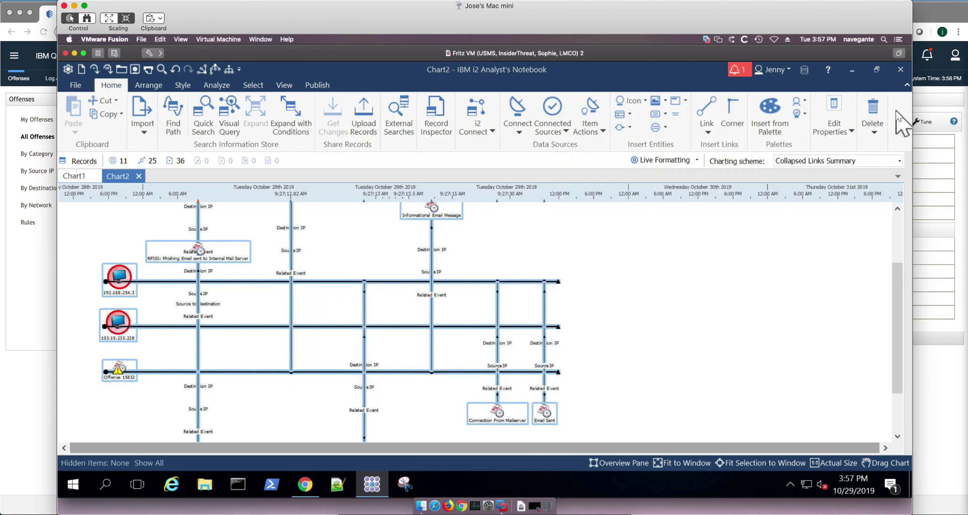